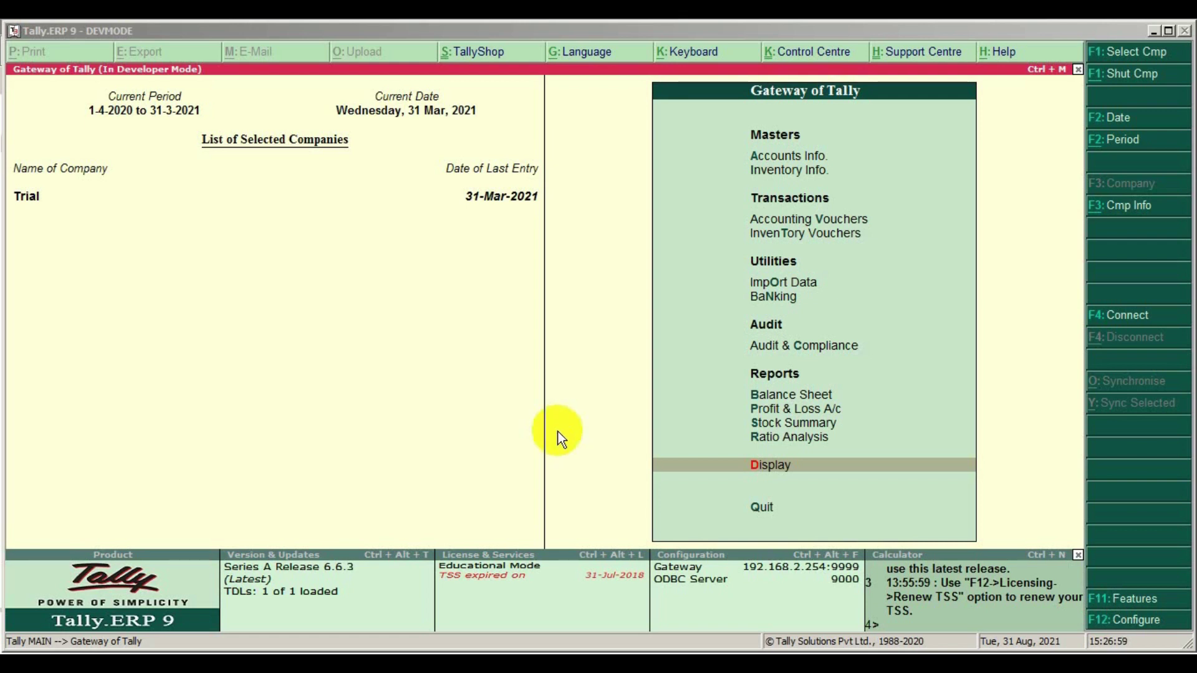
Step: Open the Axis Bank ledger vouchers for 1-Mar-2021 to 31-Mar-2021 and start its bank reconciliation
left_click(567, 444)
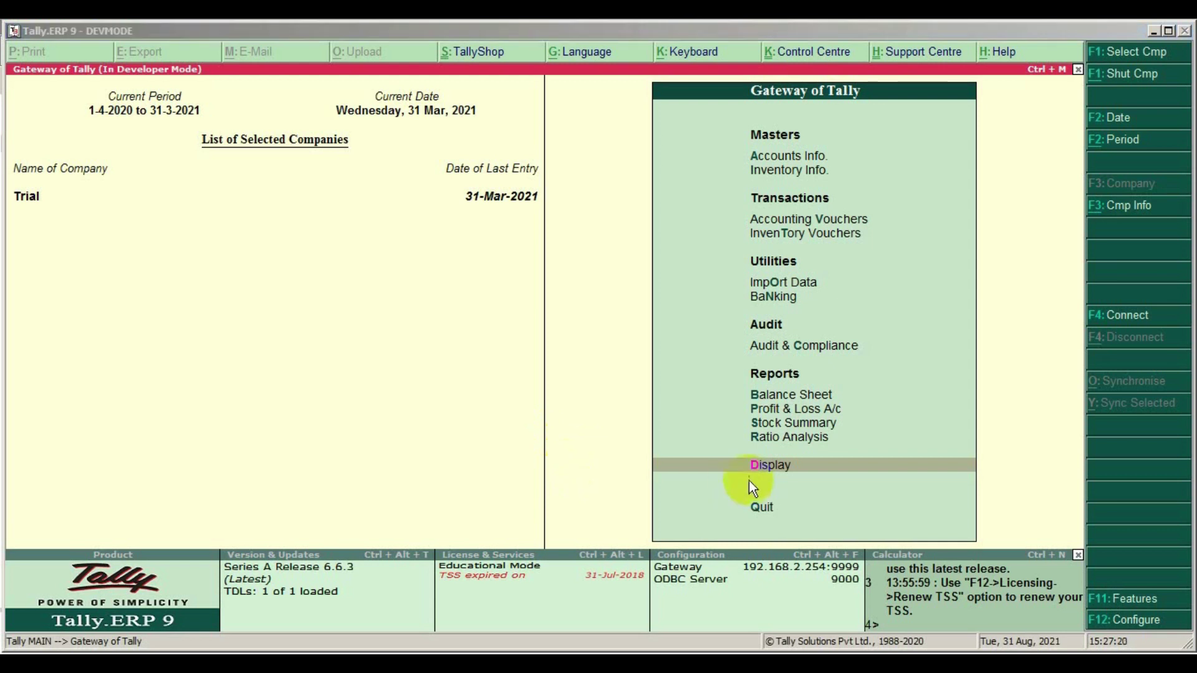
left_click(756, 465)
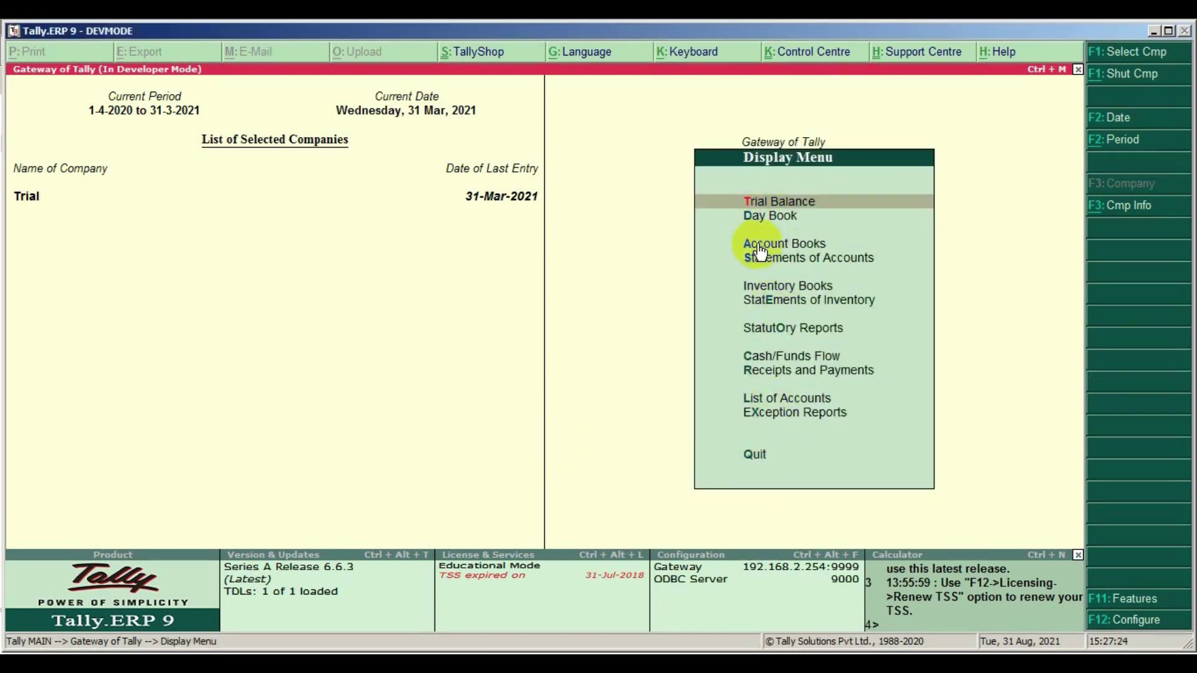
left_click(765, 248)
left_click(777, 278)
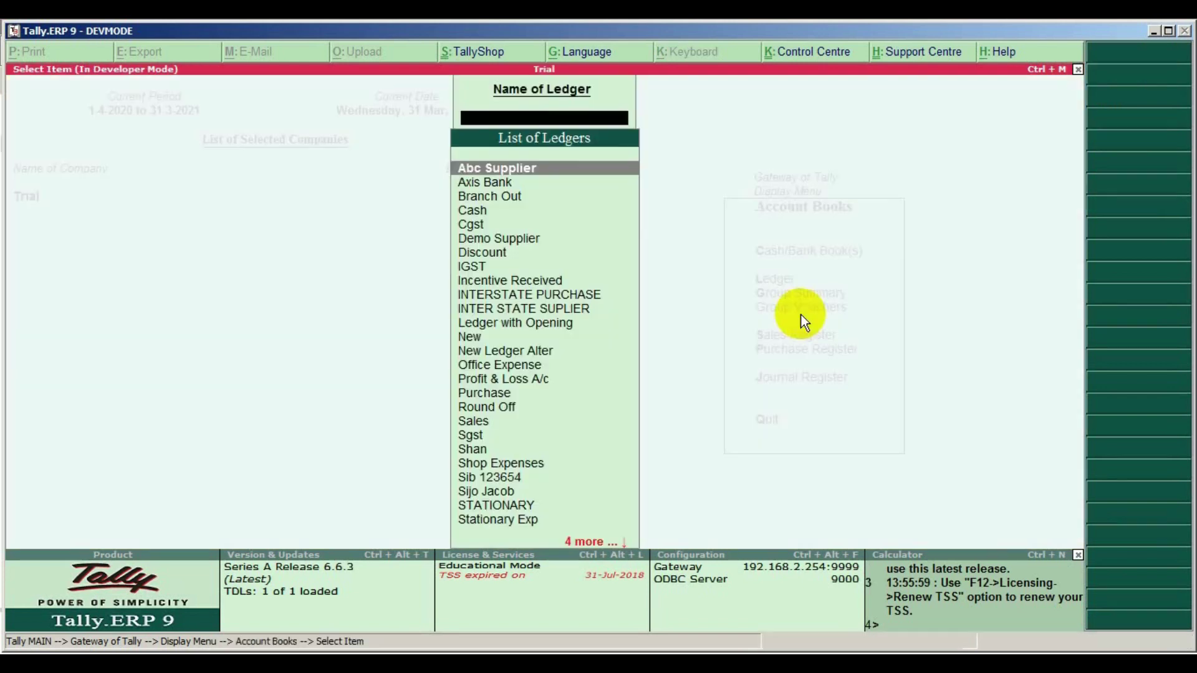
key("Down")
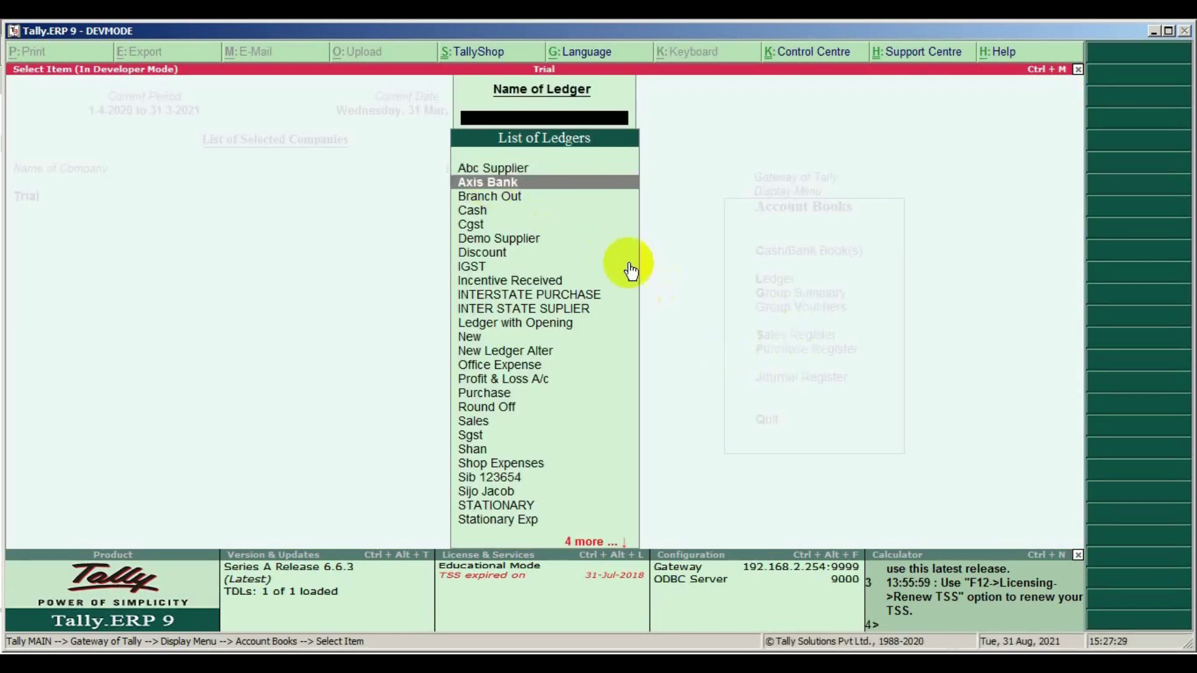
key("Return")
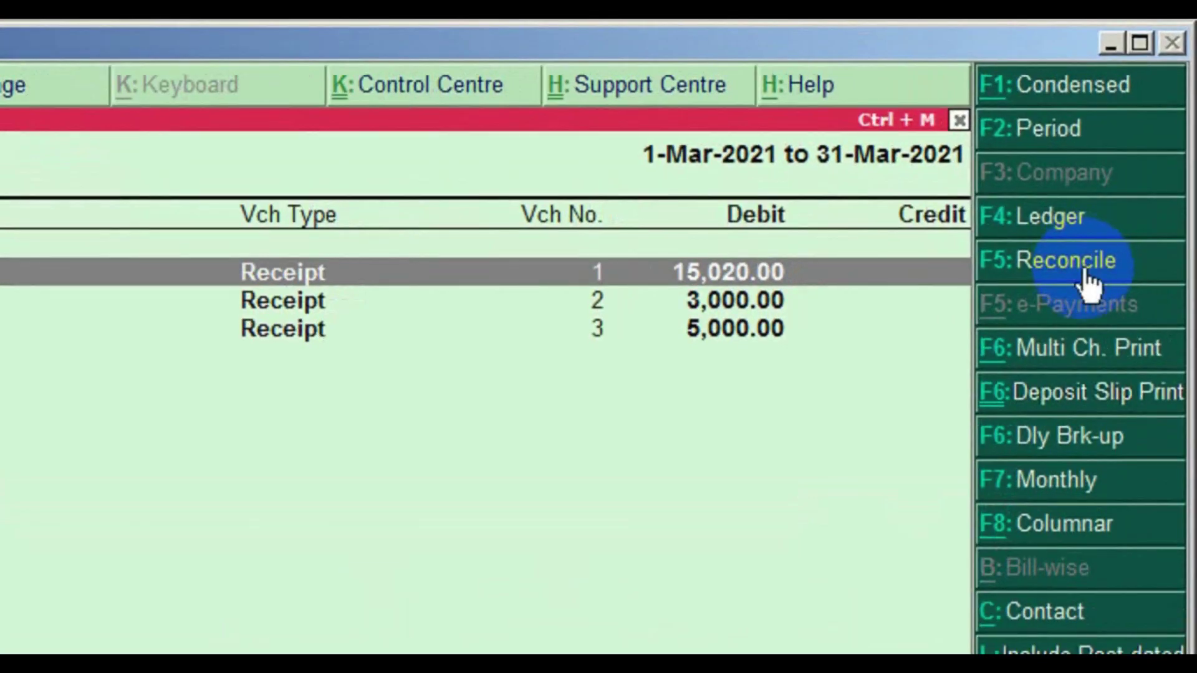
left_click(1088, 283)
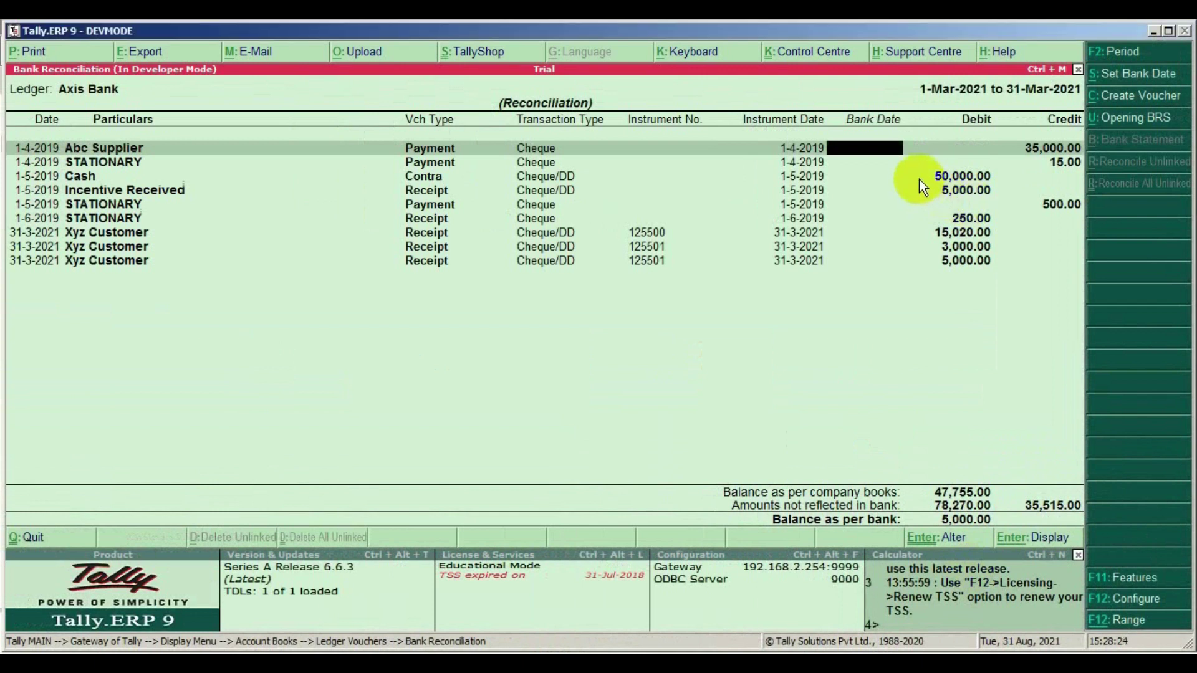
Step: Give the Cash contra entry a bank date of 1-5-2019, leaving the Incentive Received voucher unchanged
left_click(919, 178)
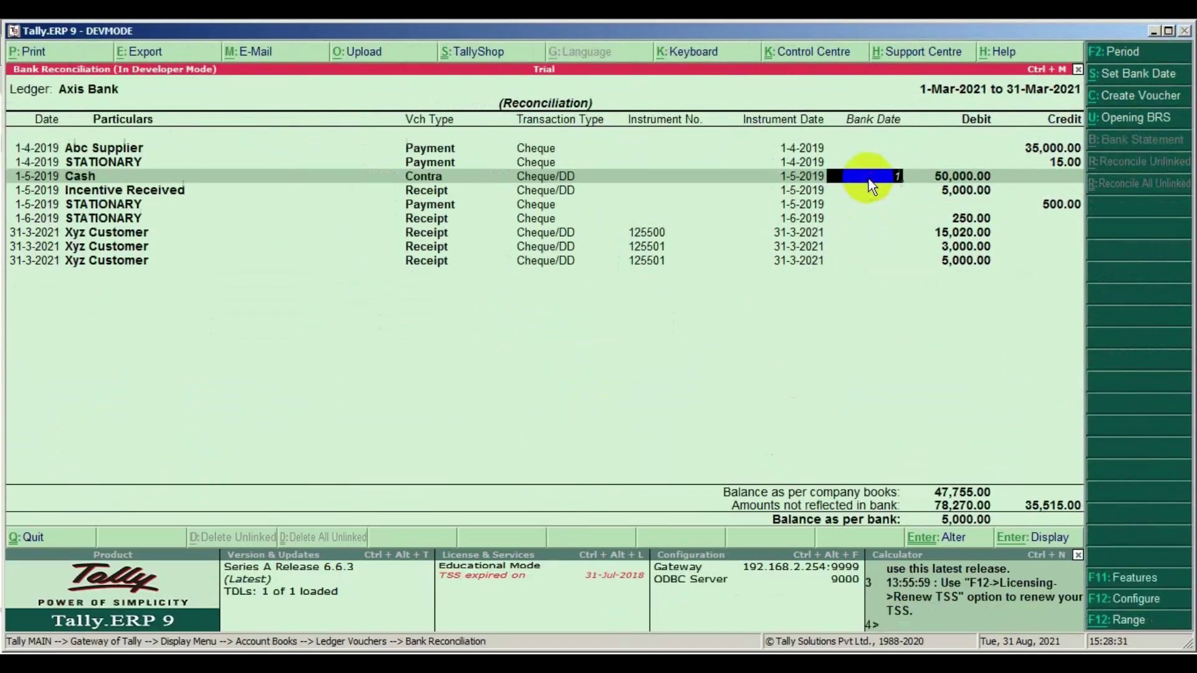
key("Return")
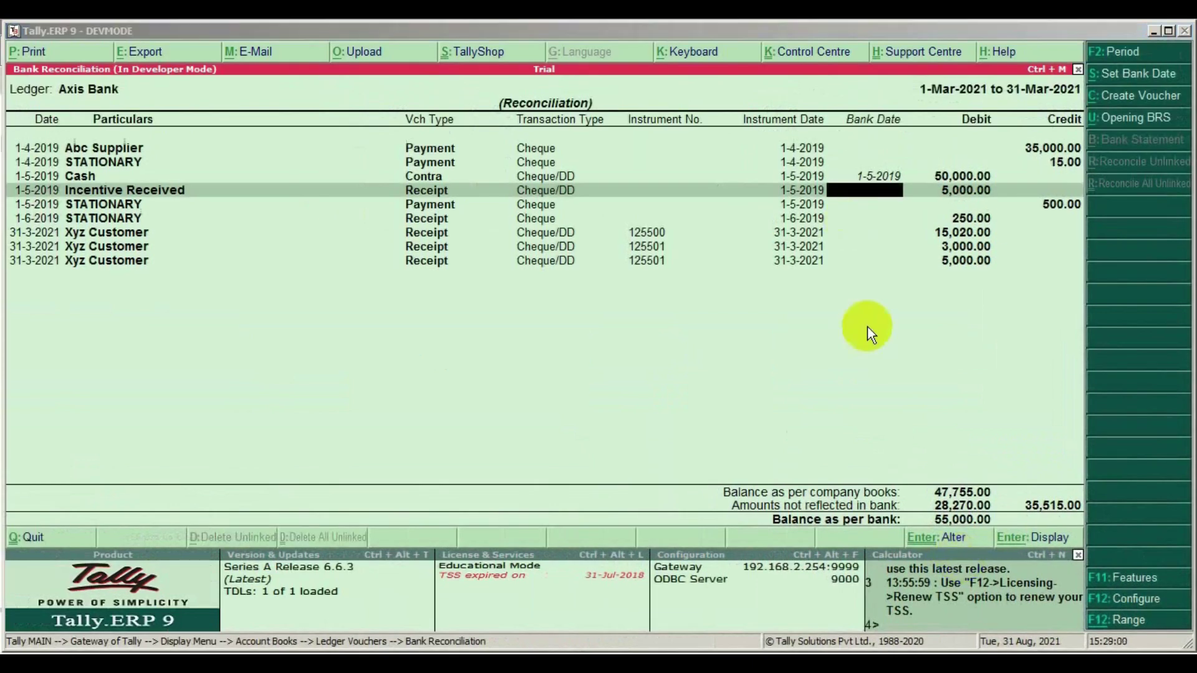
key("ctrl+a")
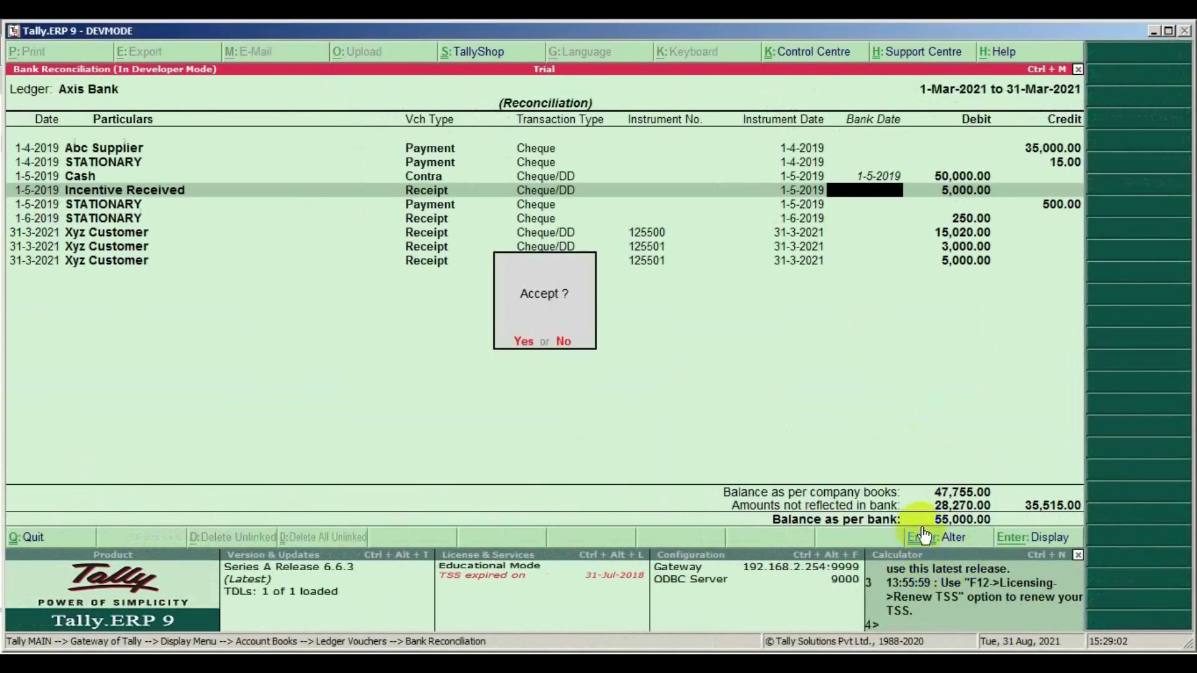
key("n")
key("Return")
key("Escape")
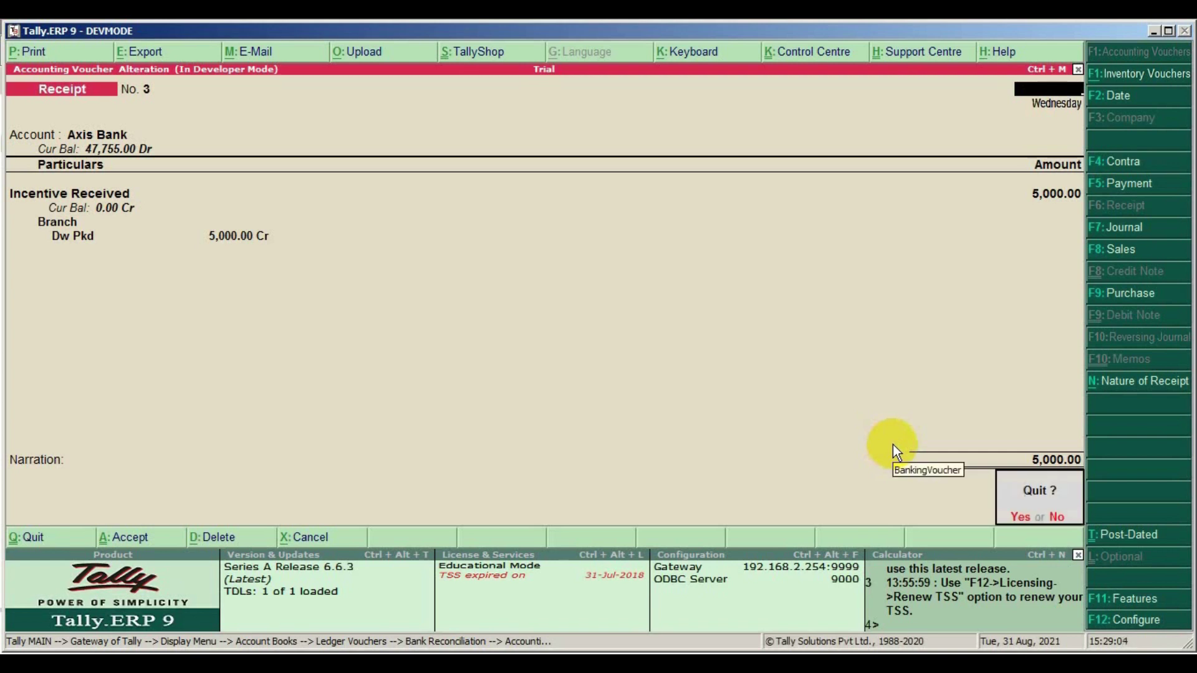
key("y")
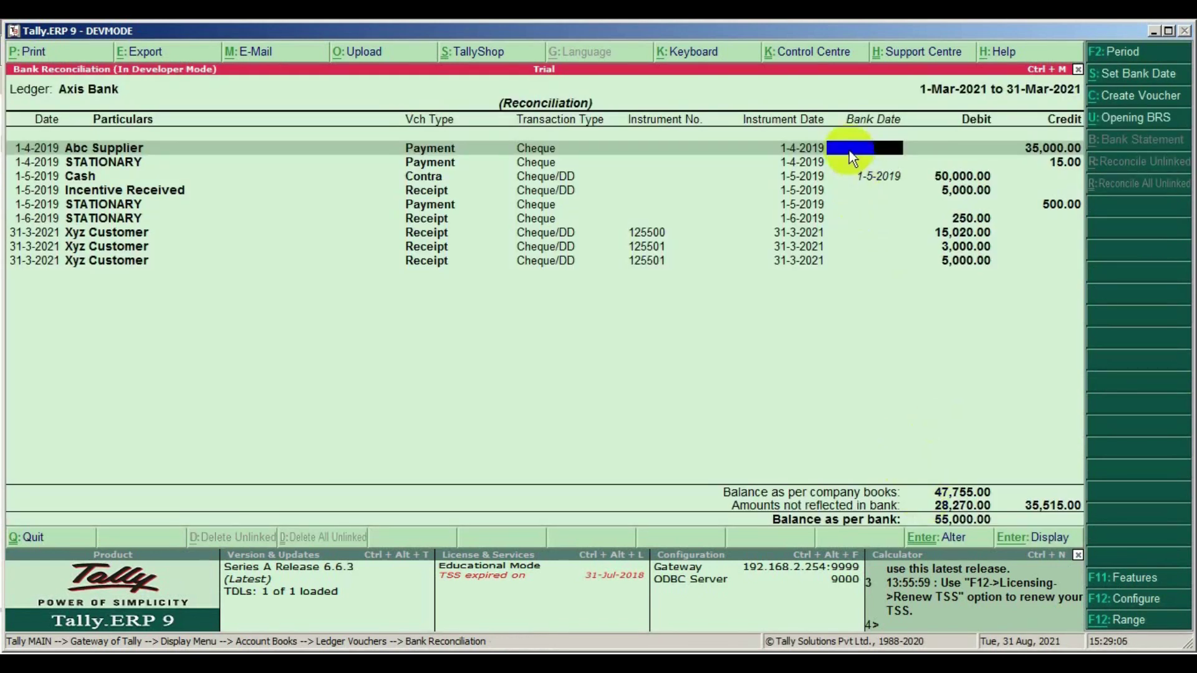
Step: Give Abc Supplier a bank date of 1-5-2019 and step through the remaining entries
type("1.5")
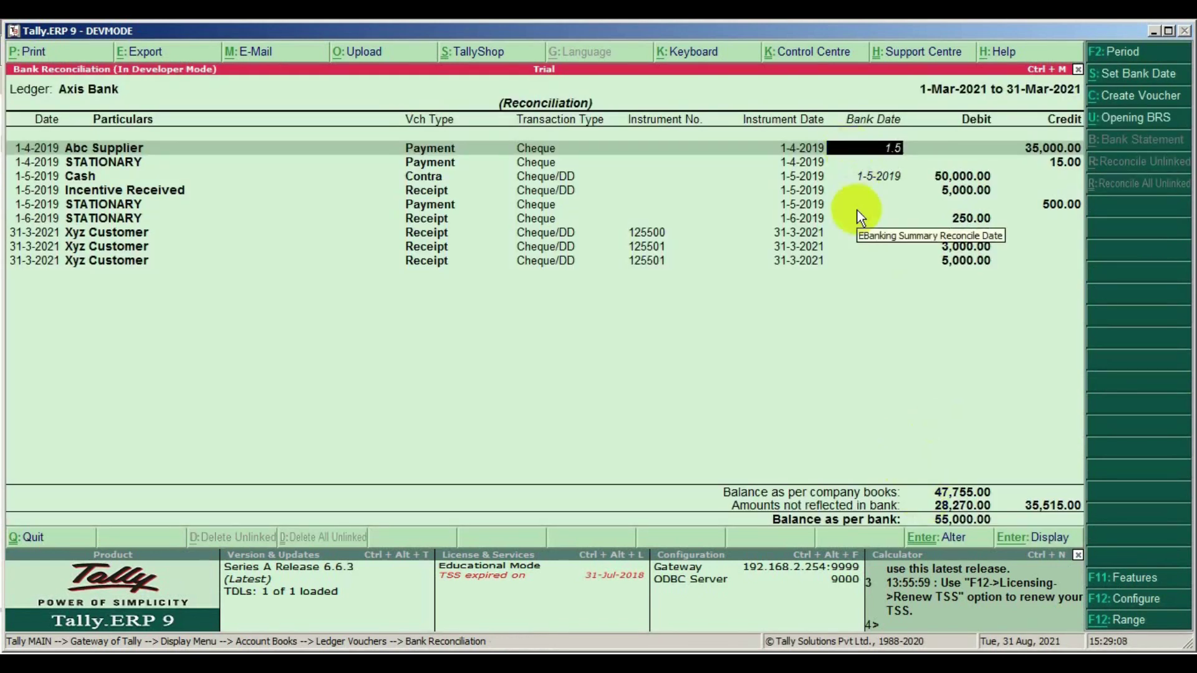
key("Return")
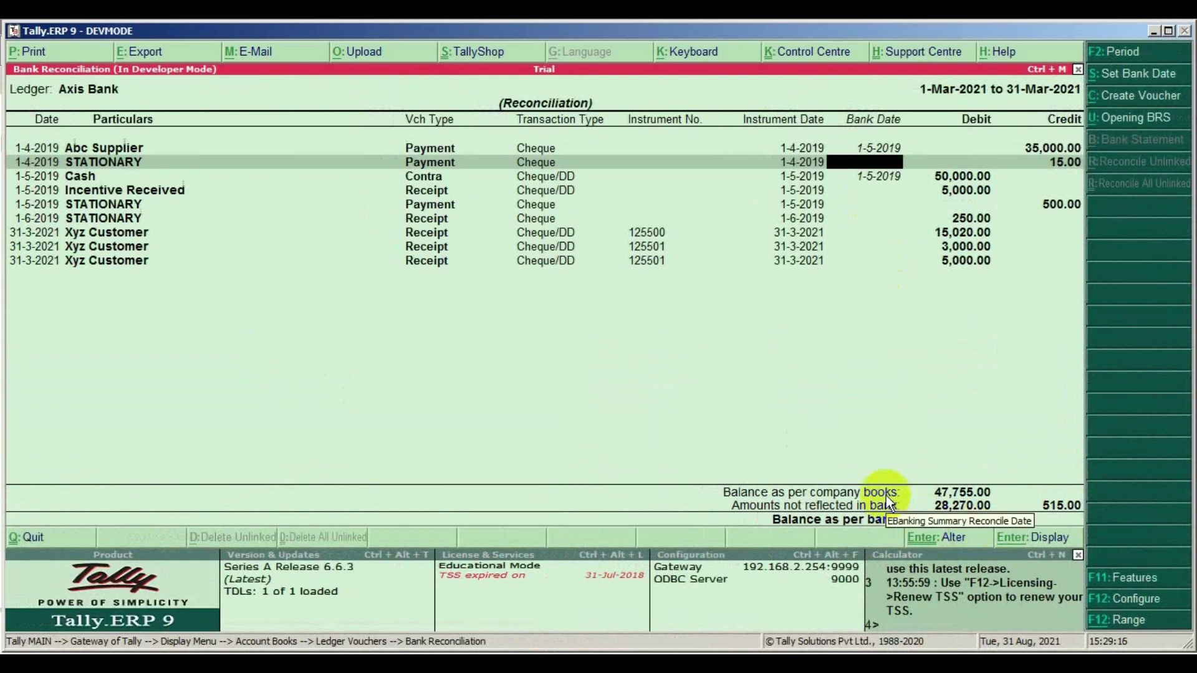
left_click(777, 190)
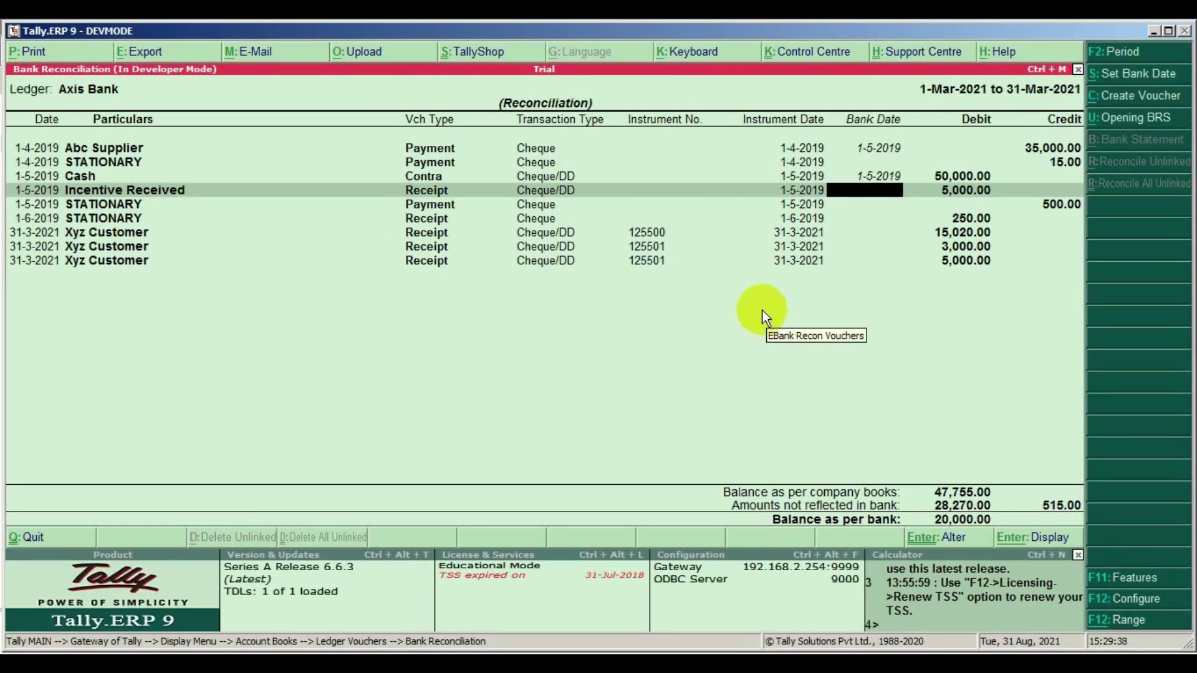
key("Down")
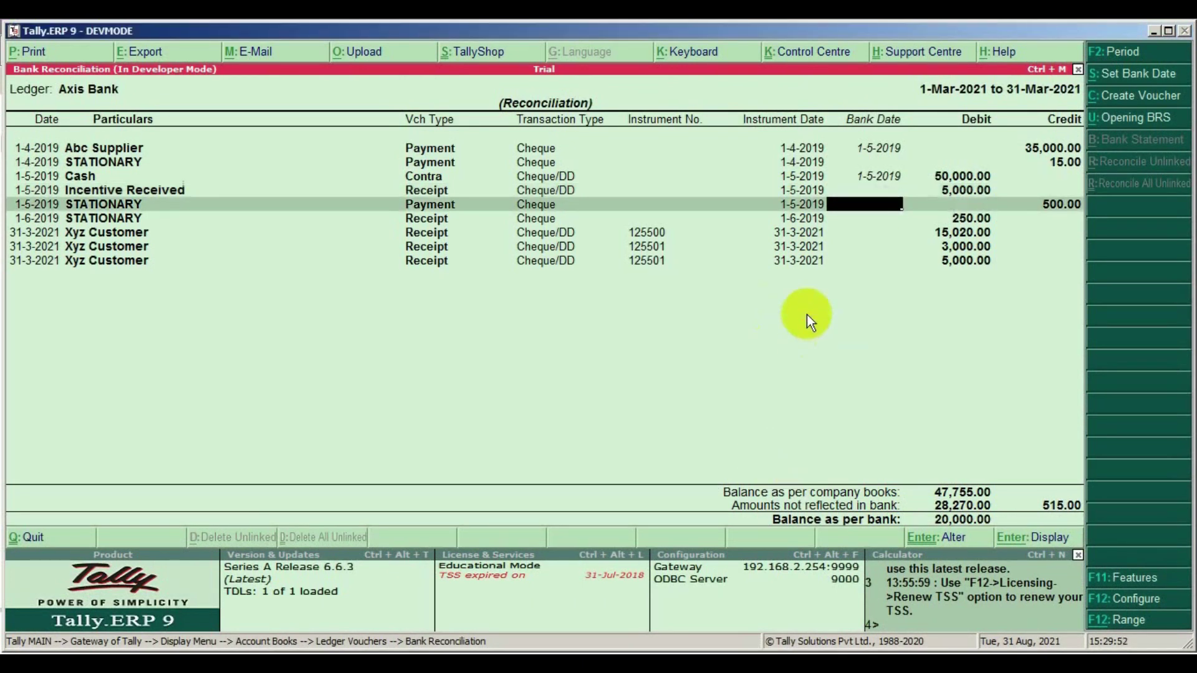
key("Return")
key("Return")
key("Return")
key("Return")
key("Return")
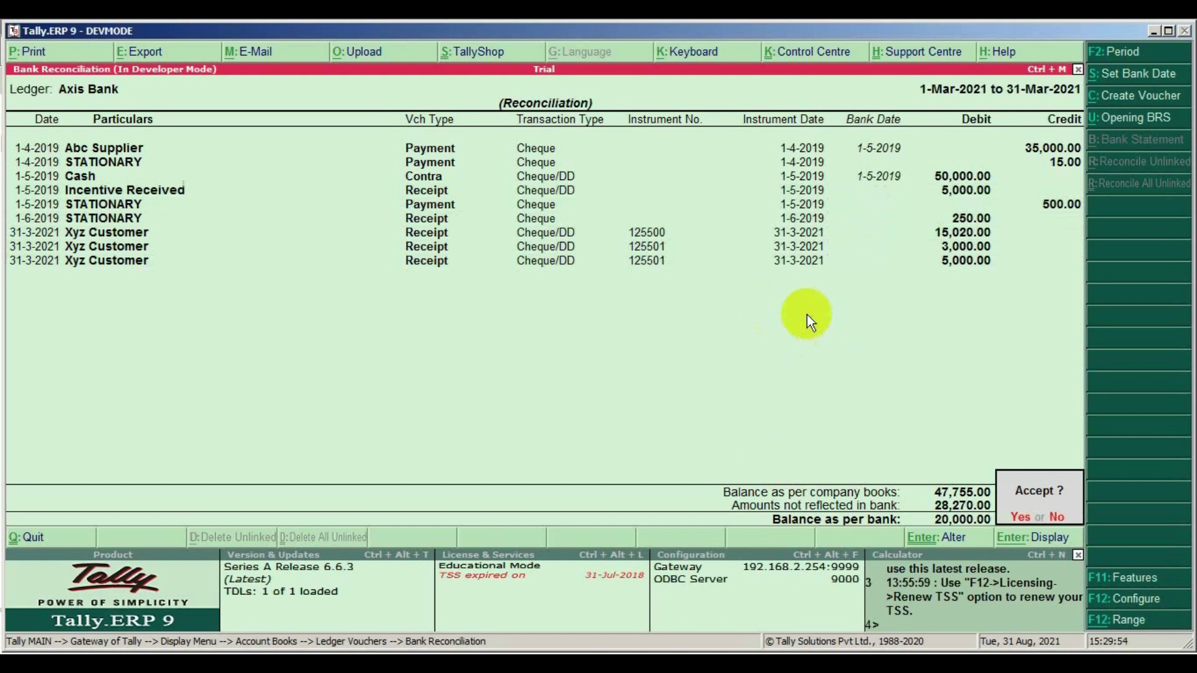
Step: Accept the reconciliation and reopen Axis Bank reconciliation, now listing only undated entries
key("y")
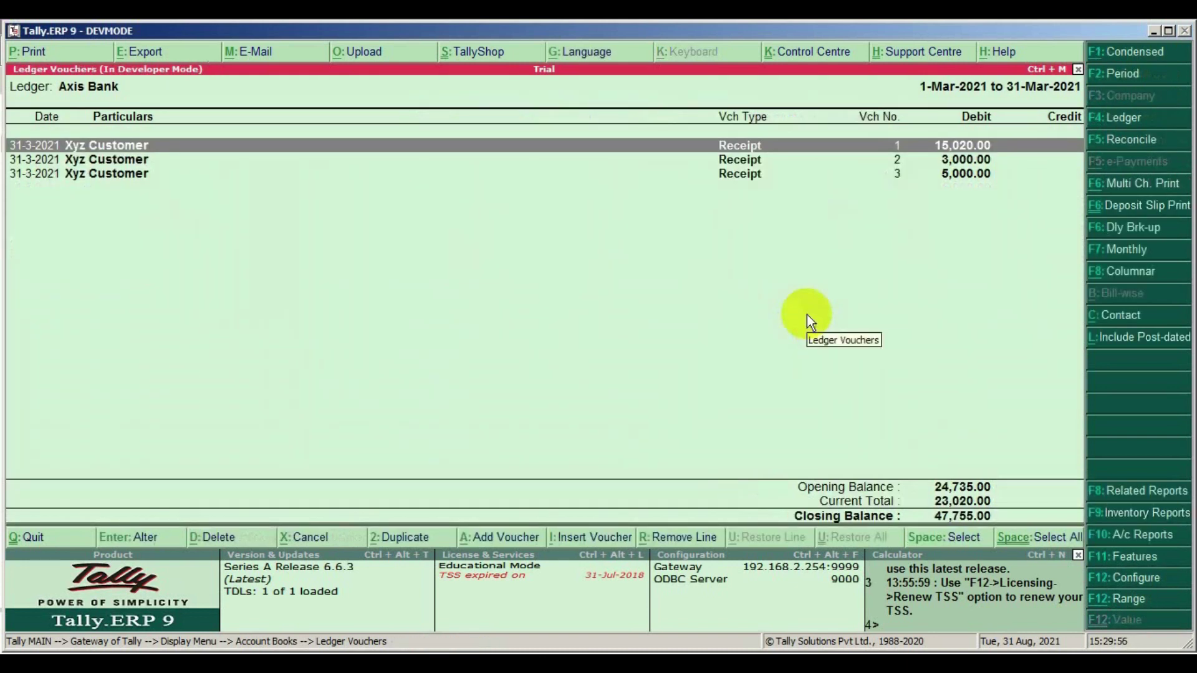
key("F5")
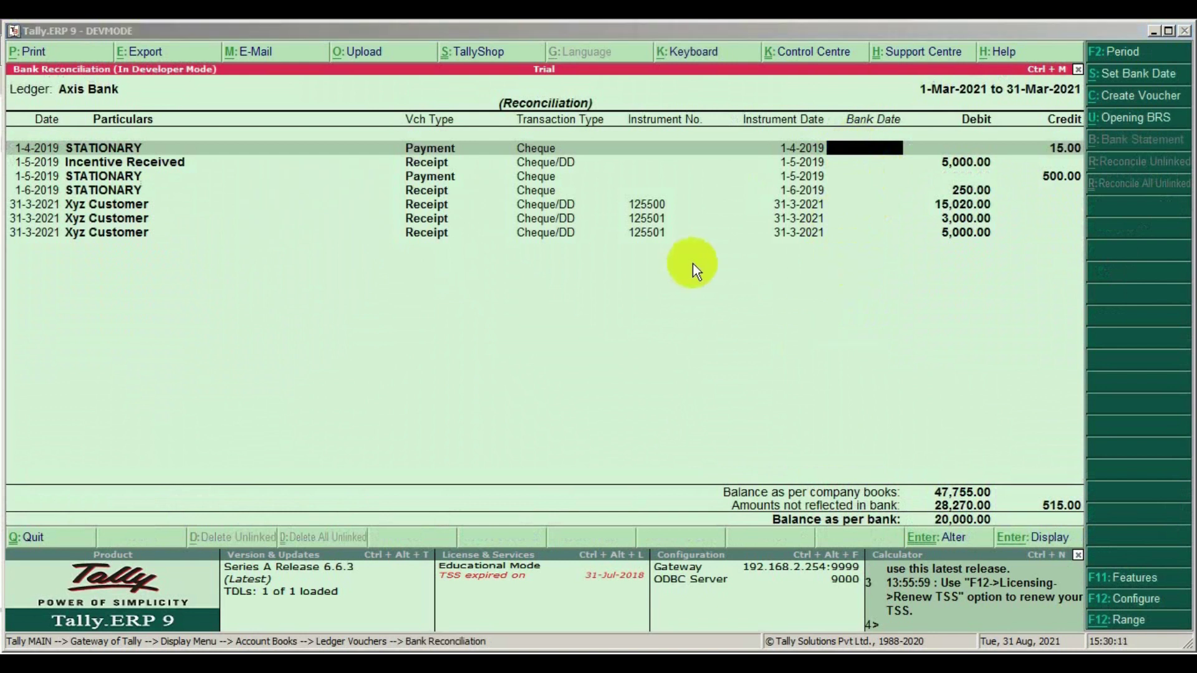
left_click(754, 84)
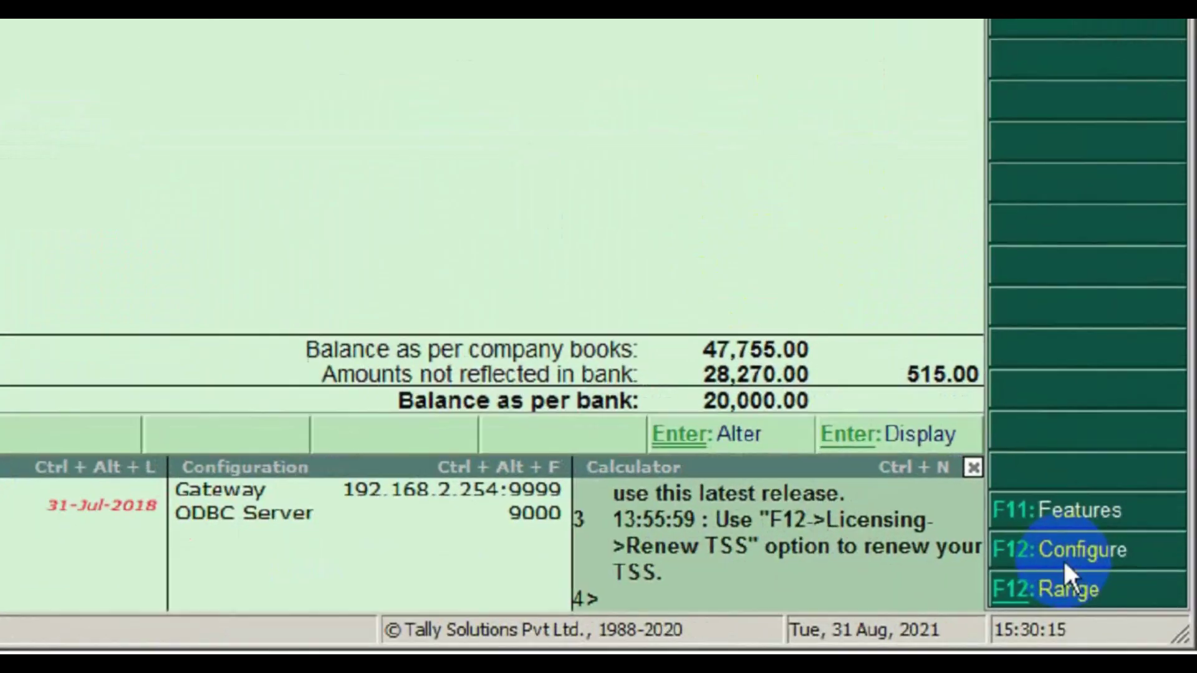
Step: Set Show Reconciled Transactions also to Yes in the reconciliation configuration, then bring up Change Period
left_click(1126, 604)
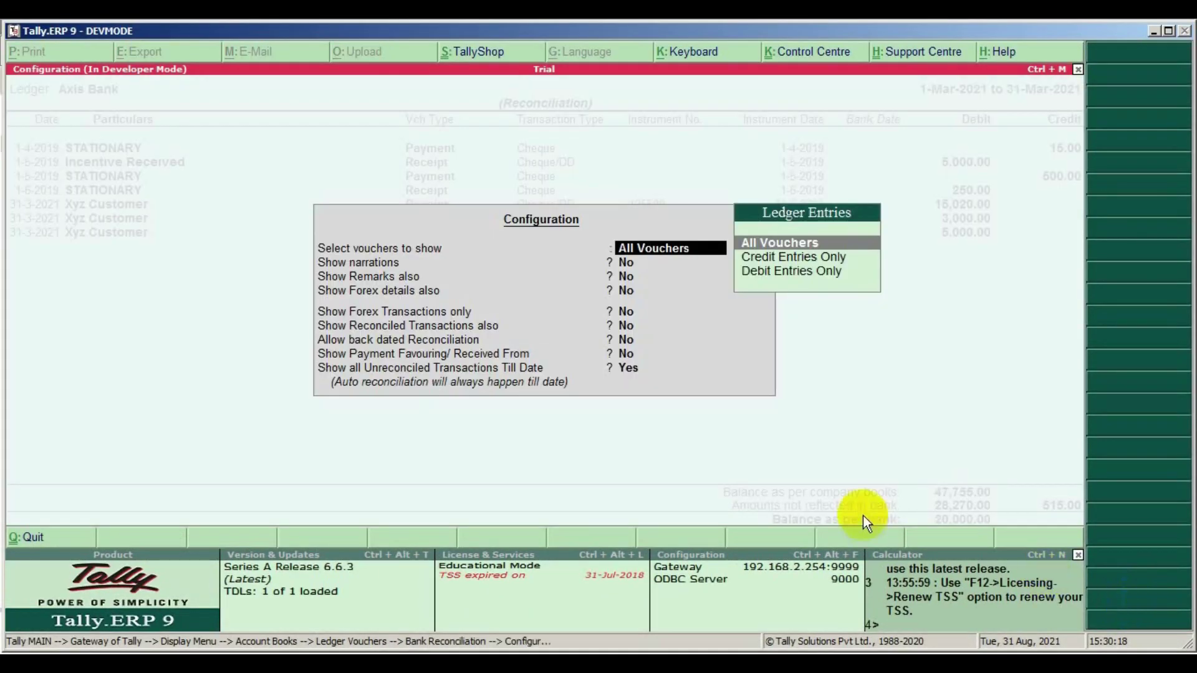
key("Return")
key("Return")
key("Return")
key("Return")
key("Return")
key("Return")
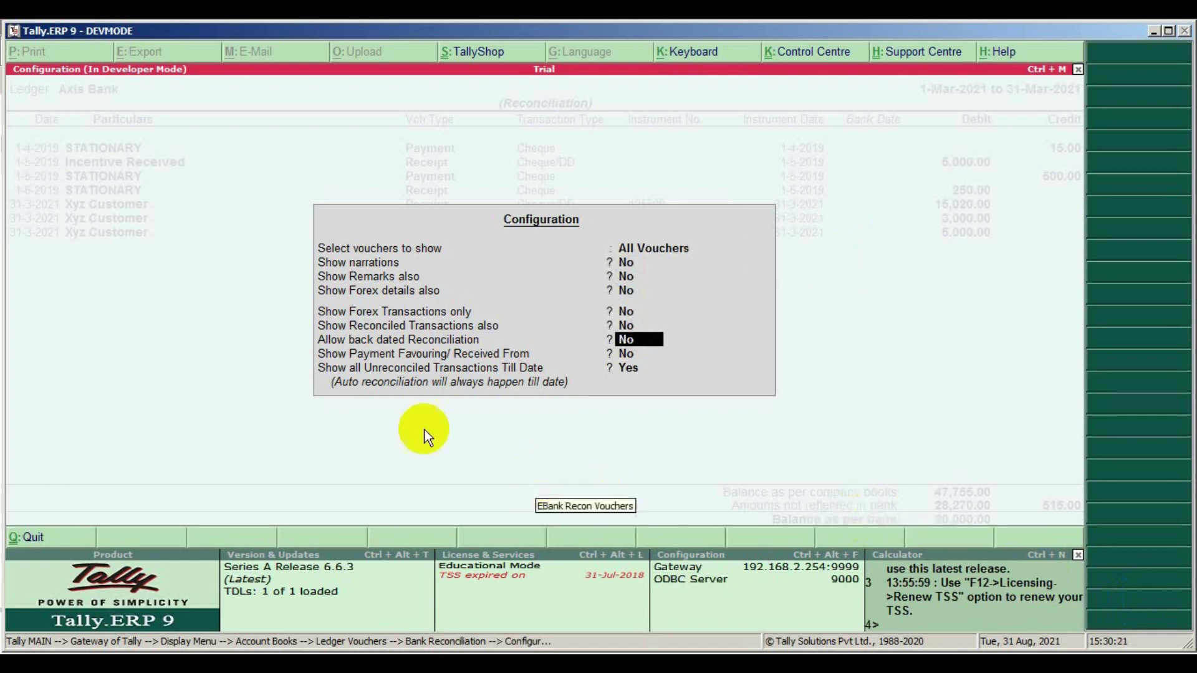
key("Up")
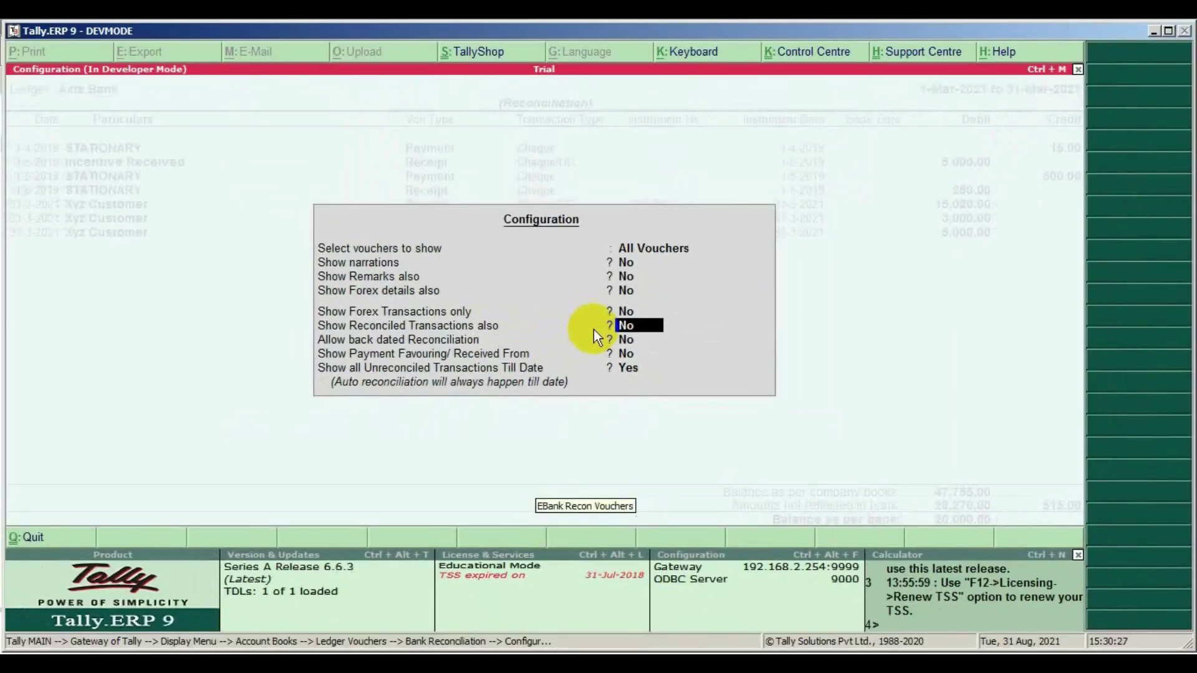
key("Return")
key("Return")
key("Return")
key("Return")
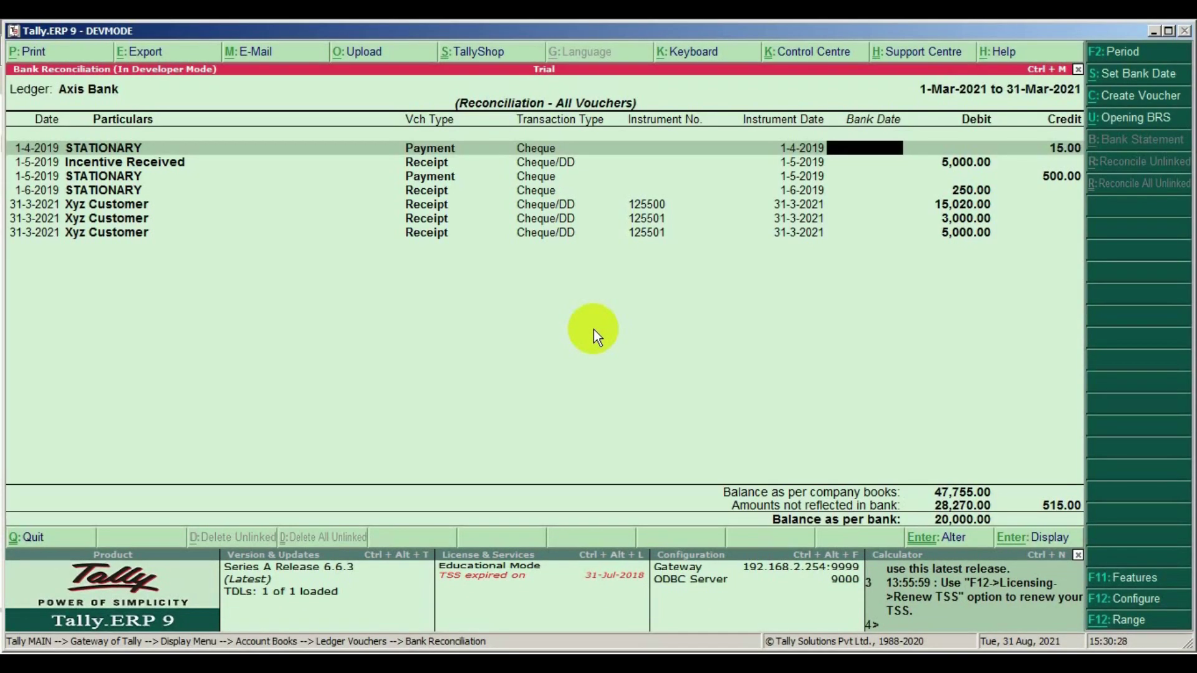
key("F2")
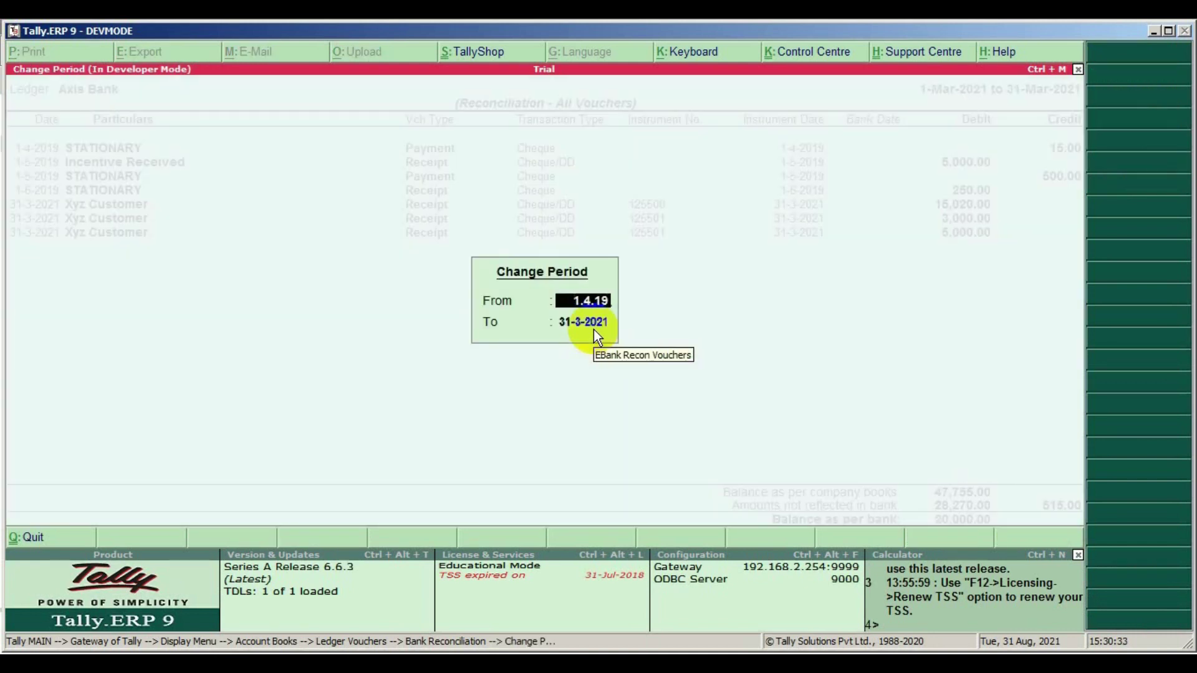
Step: Set the reconciliation period to 1-4-2019 through 31-3-2021 and select the 125500 Xyz Customer row
key("Return")
key("Return")
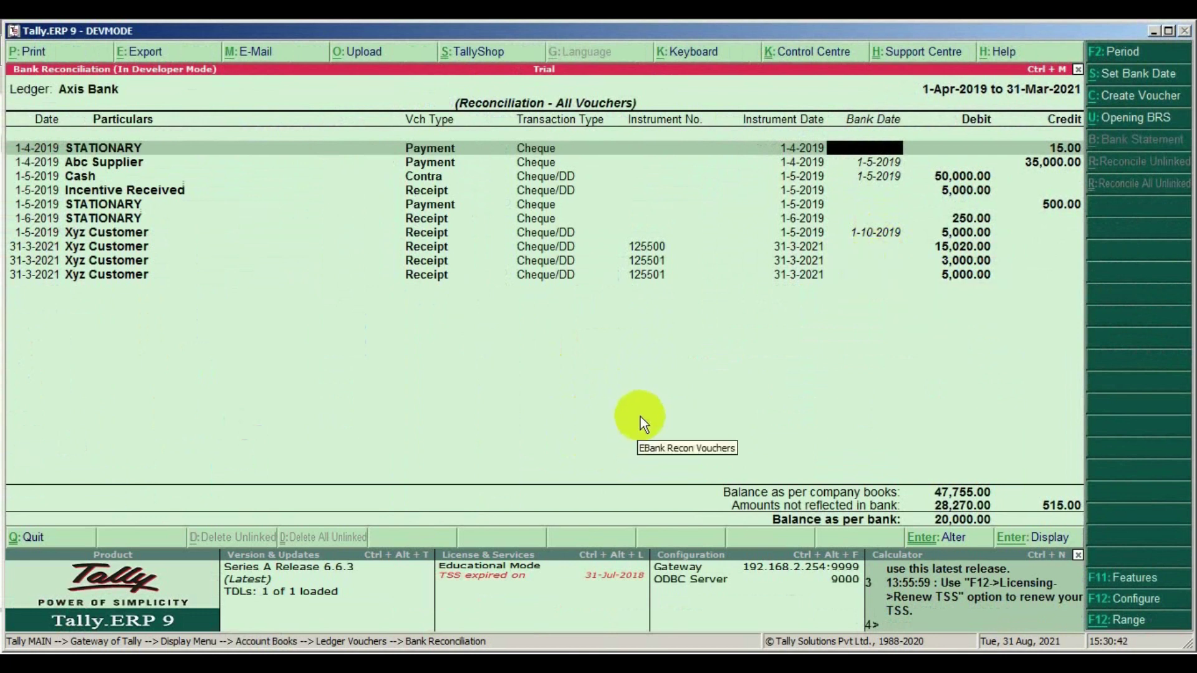
key("Down")
key("Down")
key("Down")
key("Down")
key("Down")
key("Down")
key("Down")
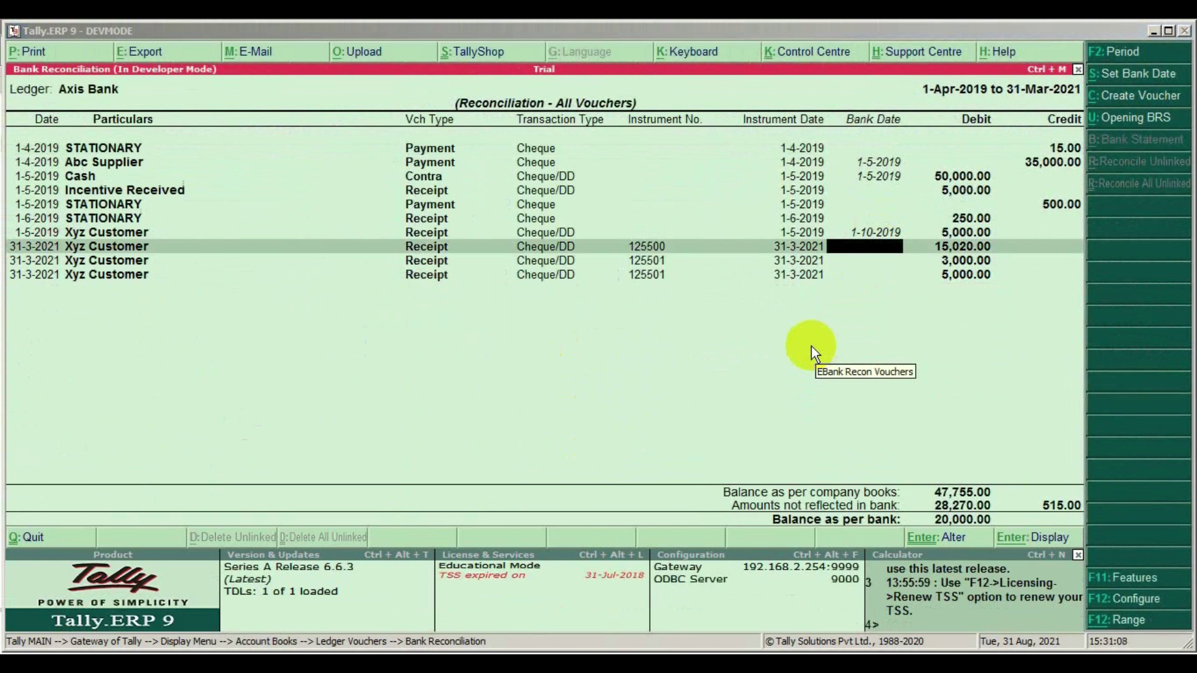
Step: Alter the 125500 Xyz Customer receipt amount to 1,520, settling the leftover balance On Account
key("ctrl+Return")
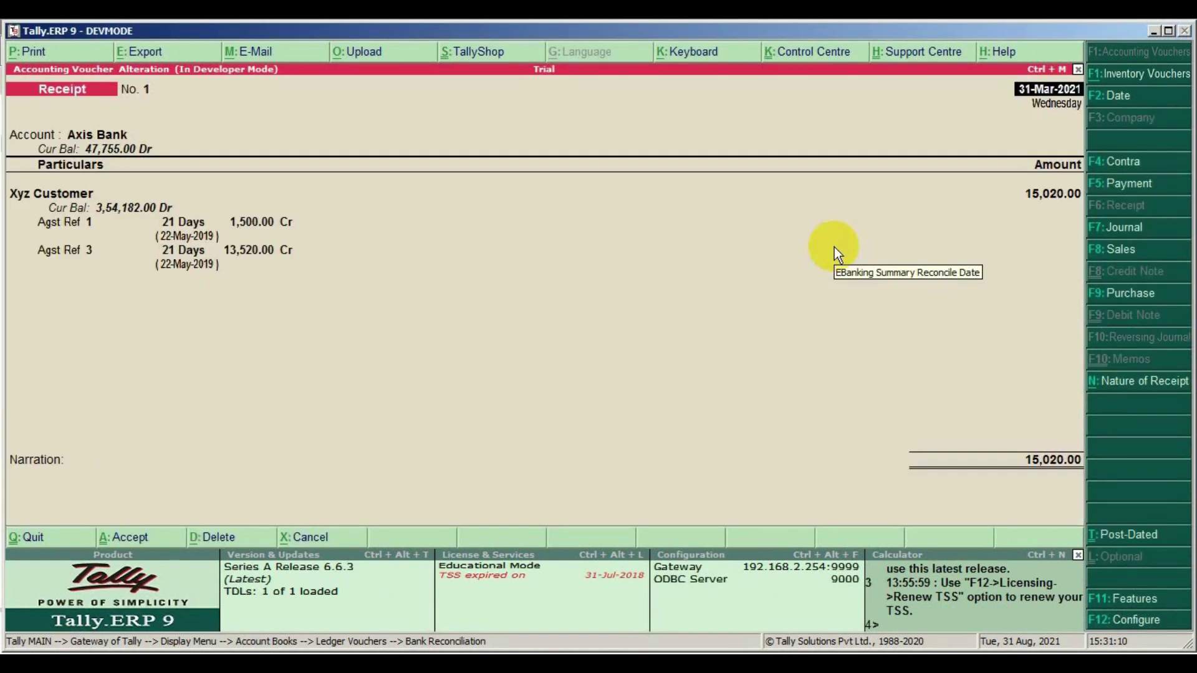
key("Return")
key("Return")
key("Return")
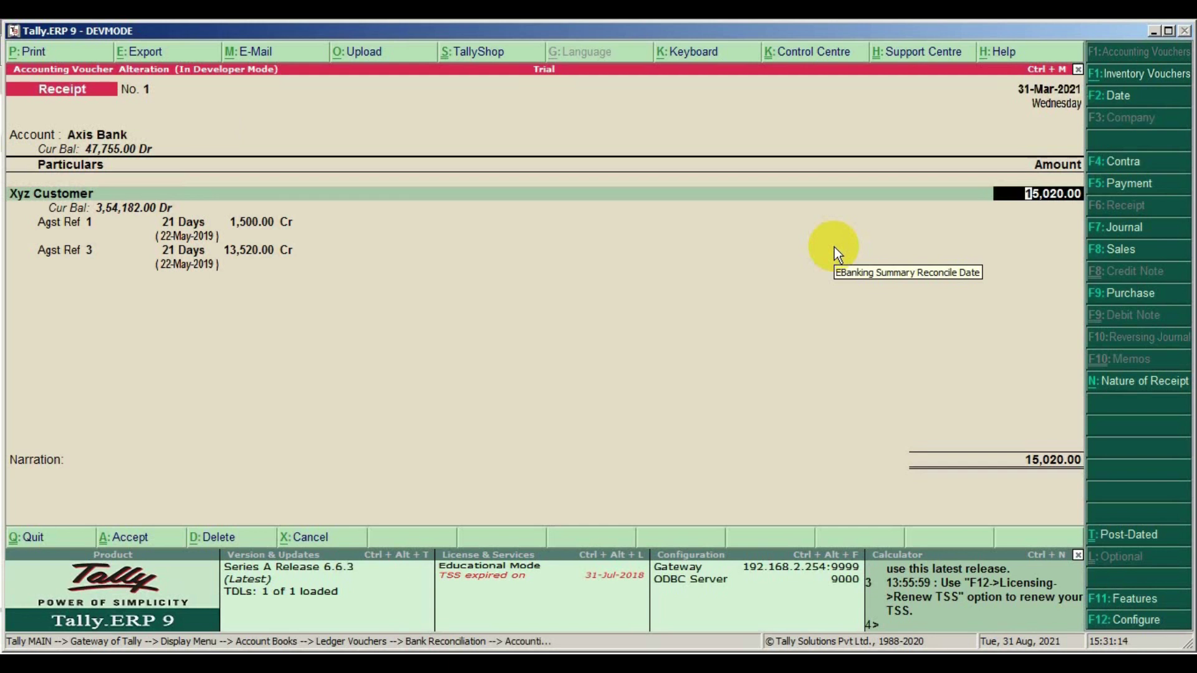
type("1520")
key("Return")
key("Return")
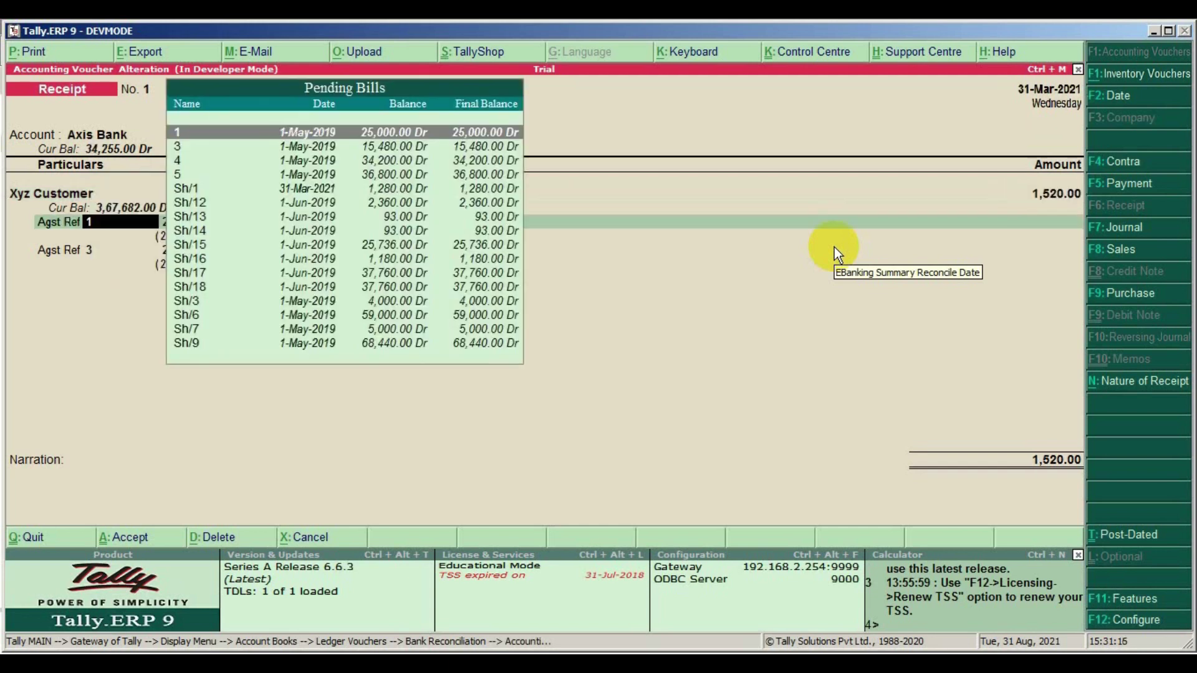
key("Return")
key("Return")
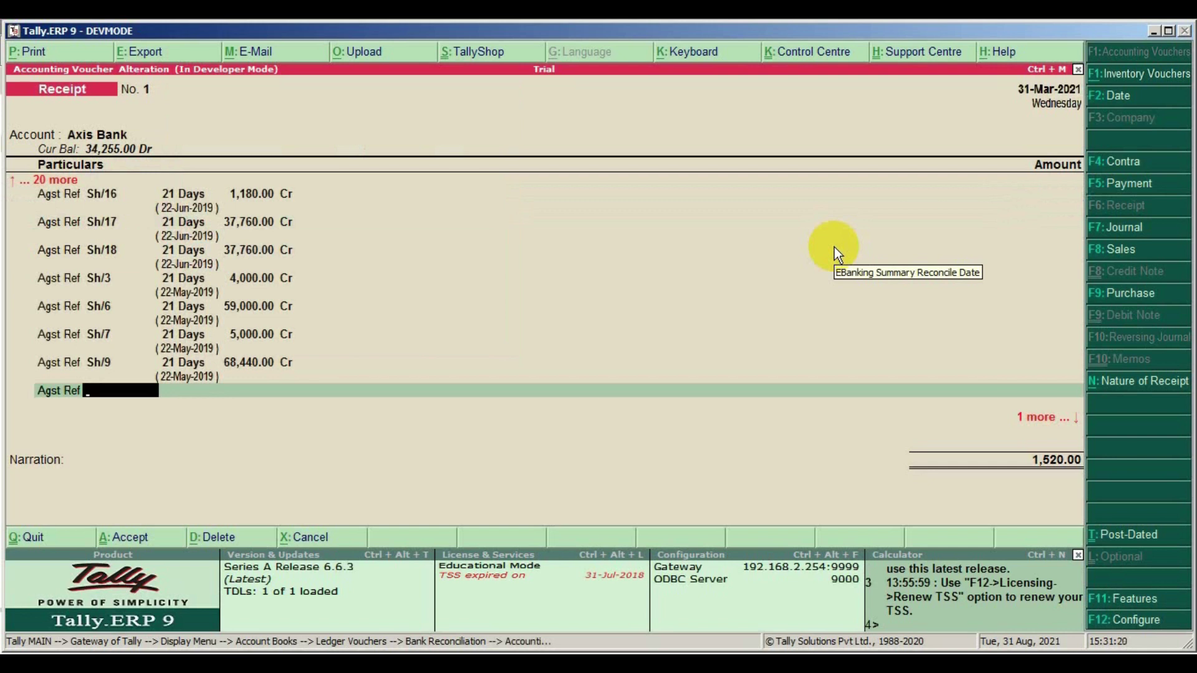
key("BackSpace")
key("Down")
key("Down")
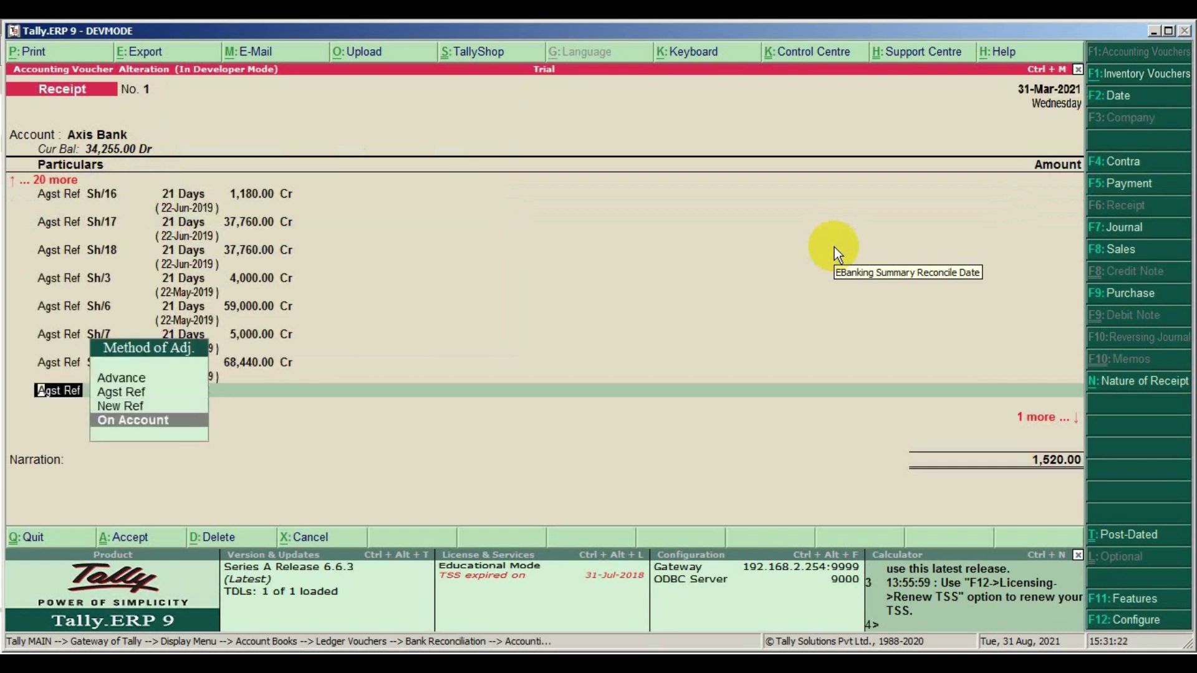
key("Return")
key("ctrl+a")
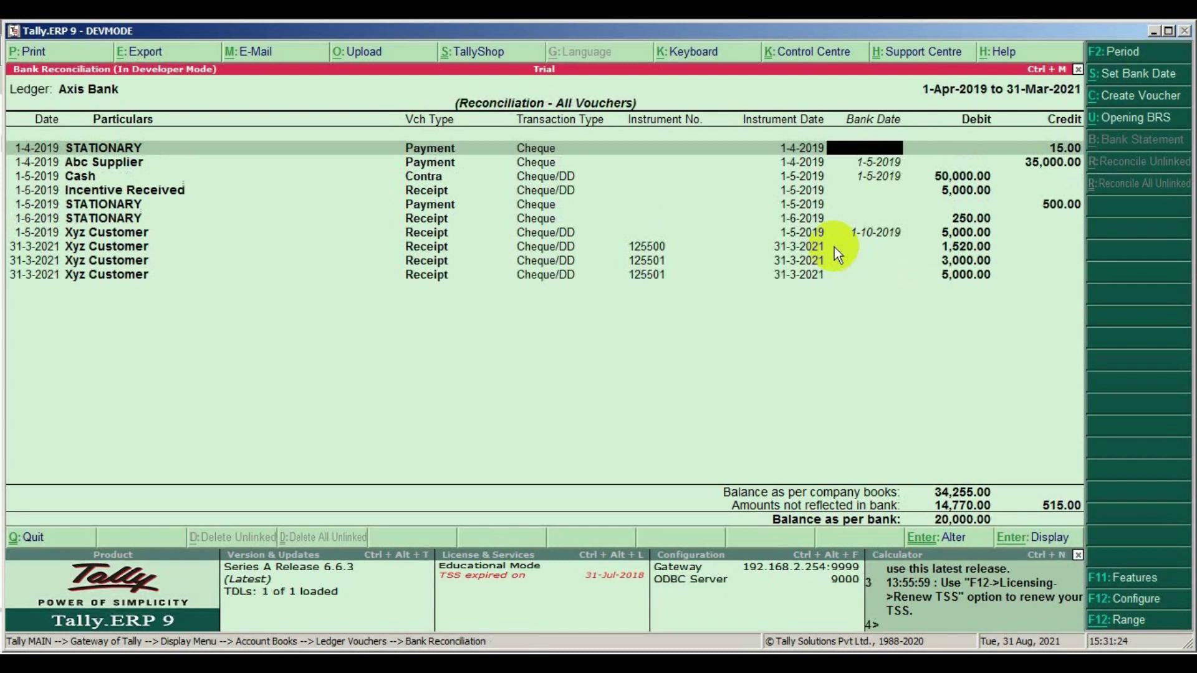
key("Down")
key("Down")
key("Down")
key("Down")
key("Down")
key("Down")
key("Down")
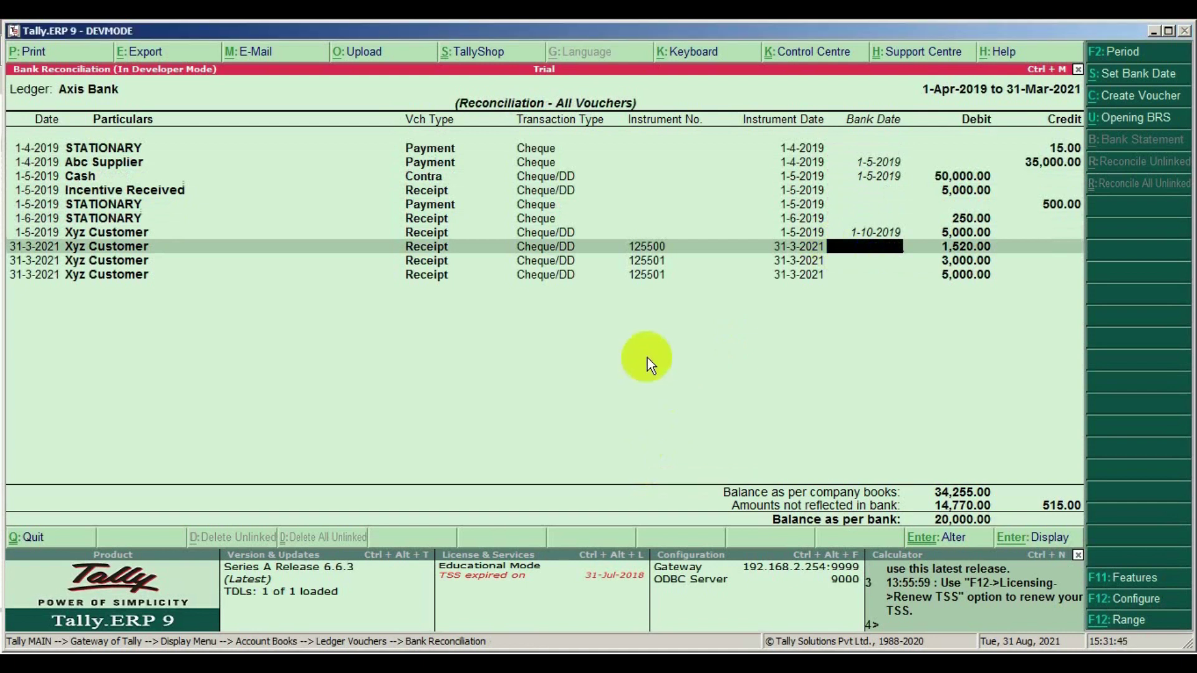
Step: Apply a Range filter of Amount equal to 250, leaving only the 1-6-2019 STATIONARY receipt
left_click(1177, 624)
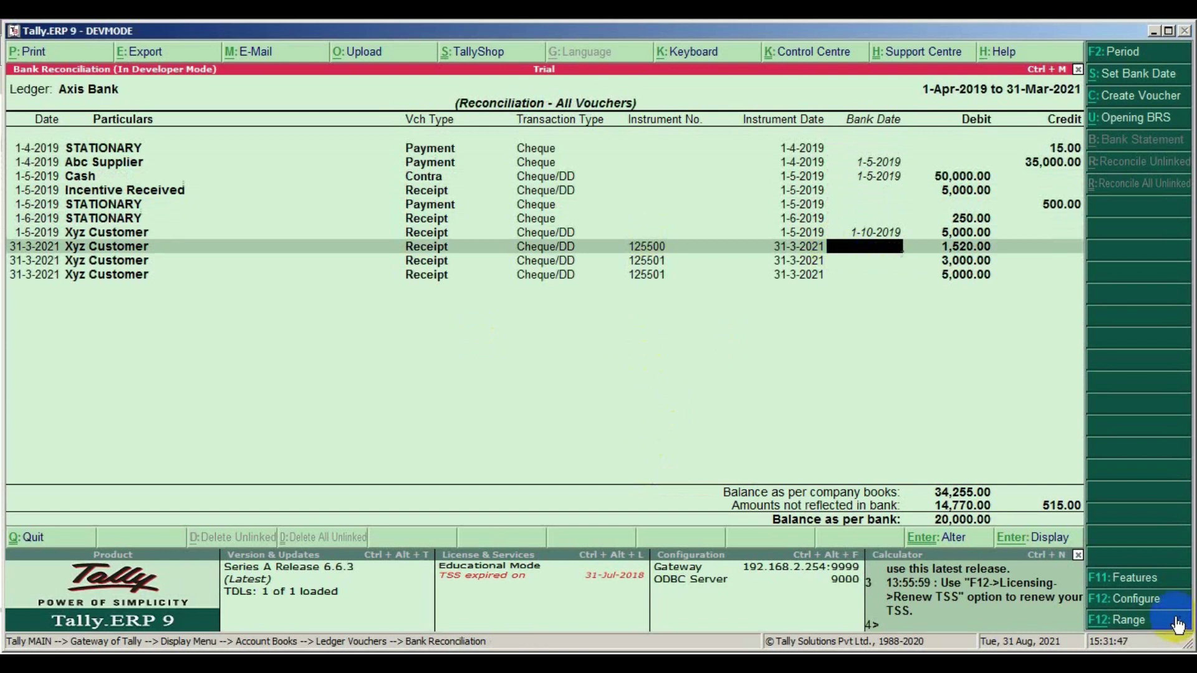
left_click(1102, 621)
left_click(1132, 625)
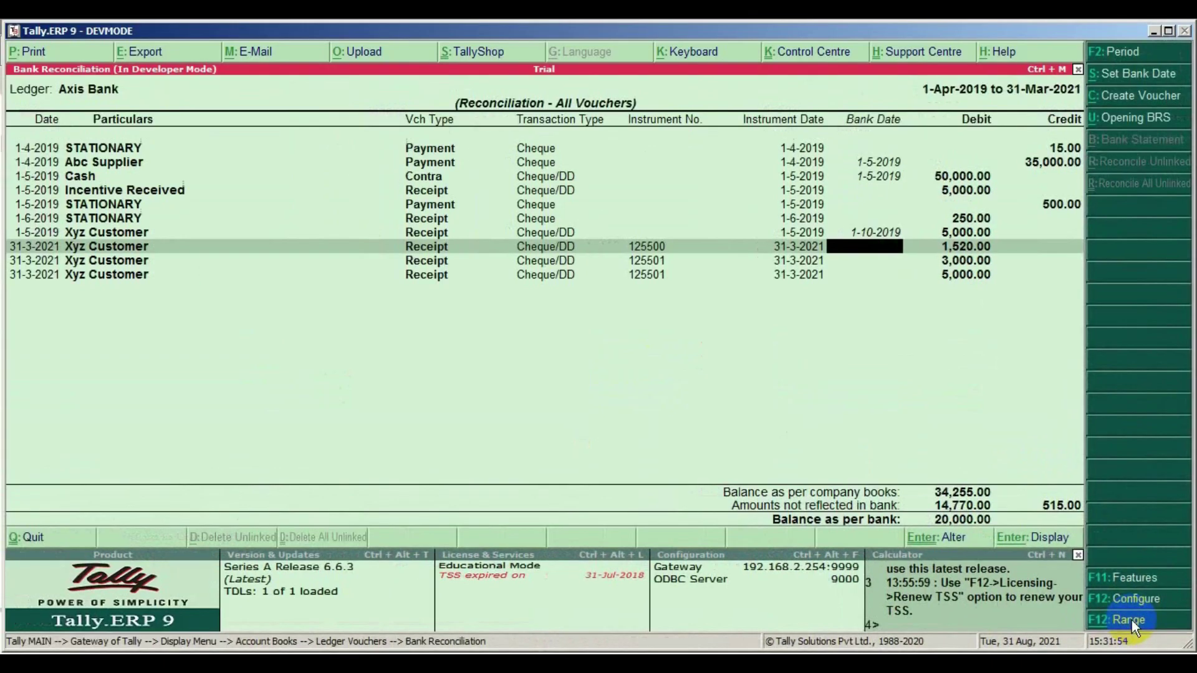
left_click(1130, 621)
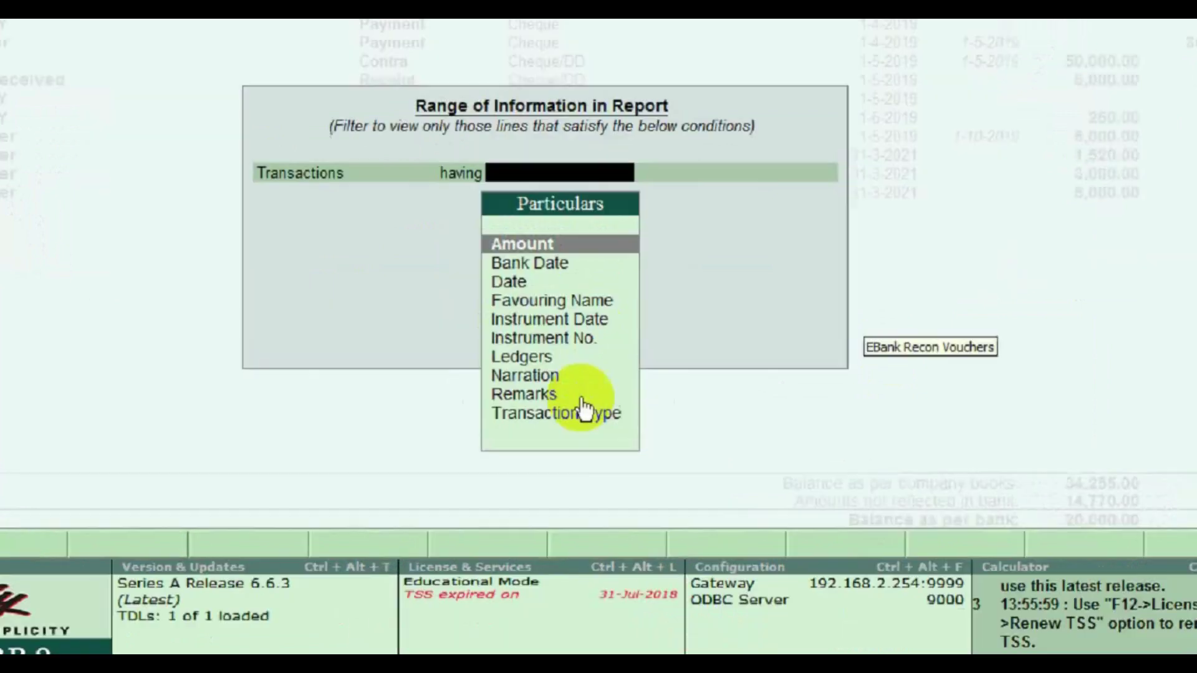
key("Return")
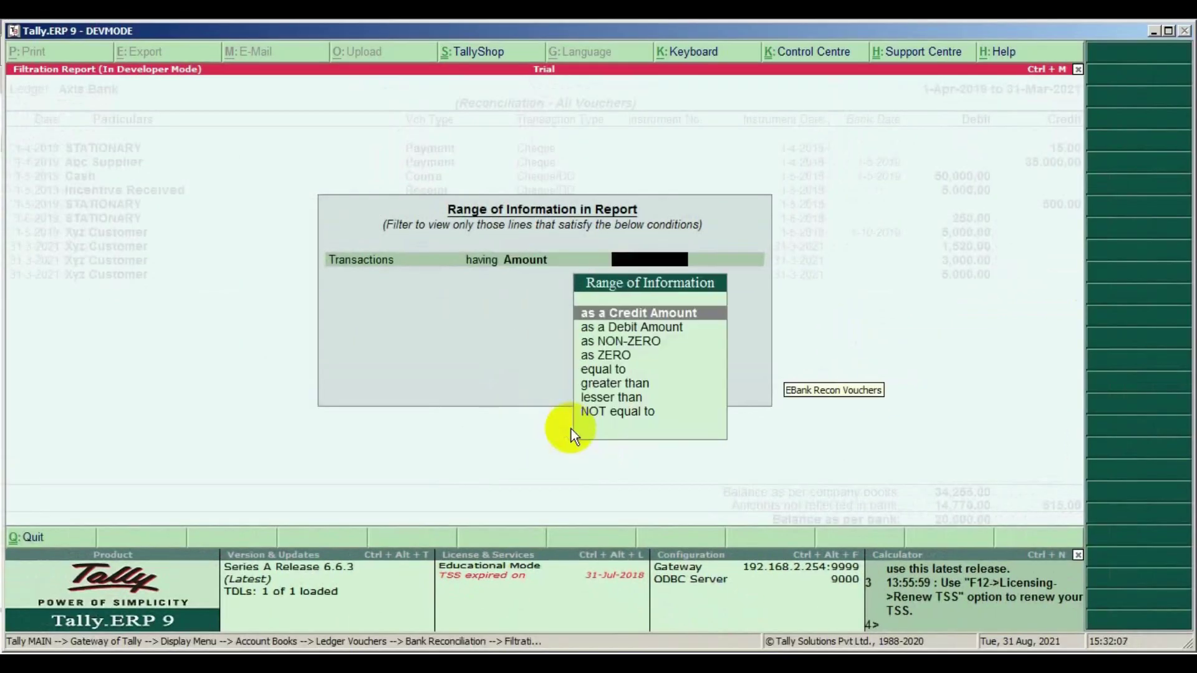
key("Down")
key("Down")
key("Down")
key("Down")
key("Return")
type("25")
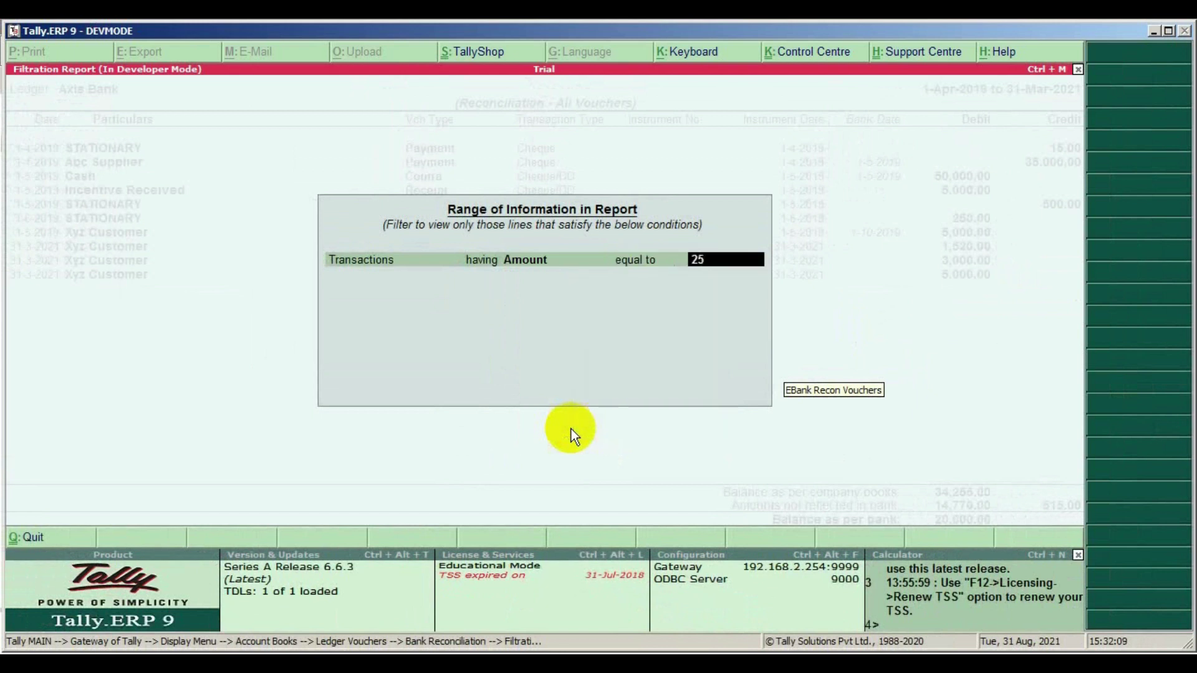
type("0")
key("Return")
key("Return")
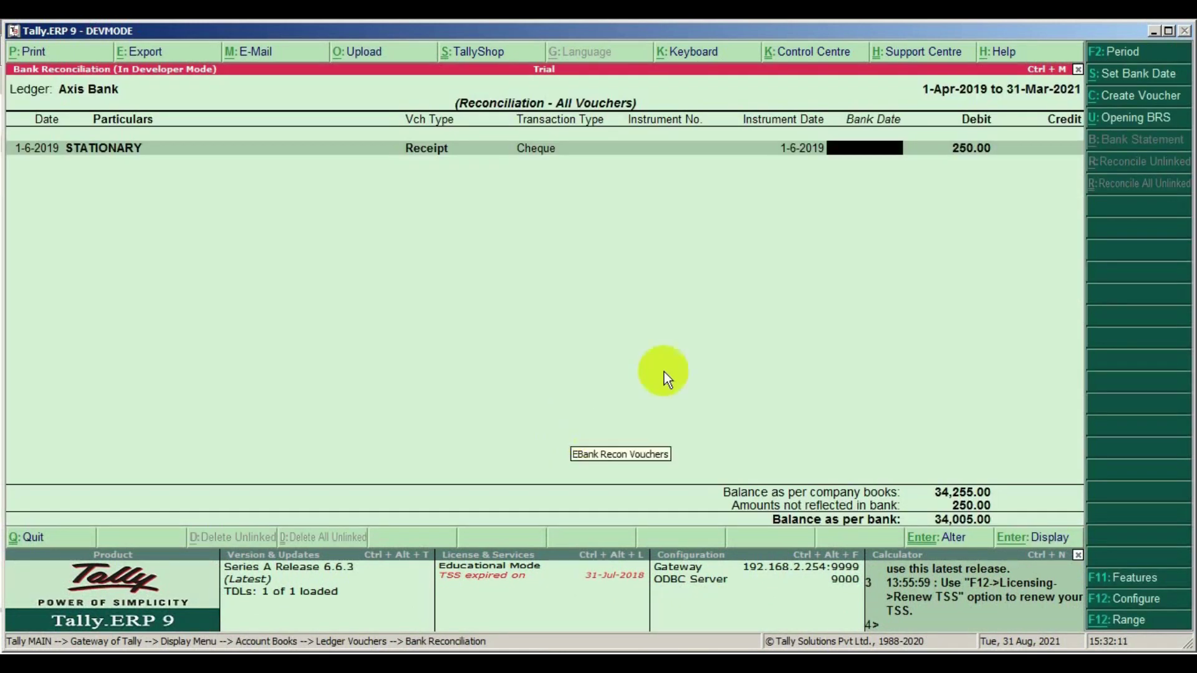
Step: Leave the 250.00 STATIONARY row's bank date blank and quit the reconciliation
left_click(898, 148)
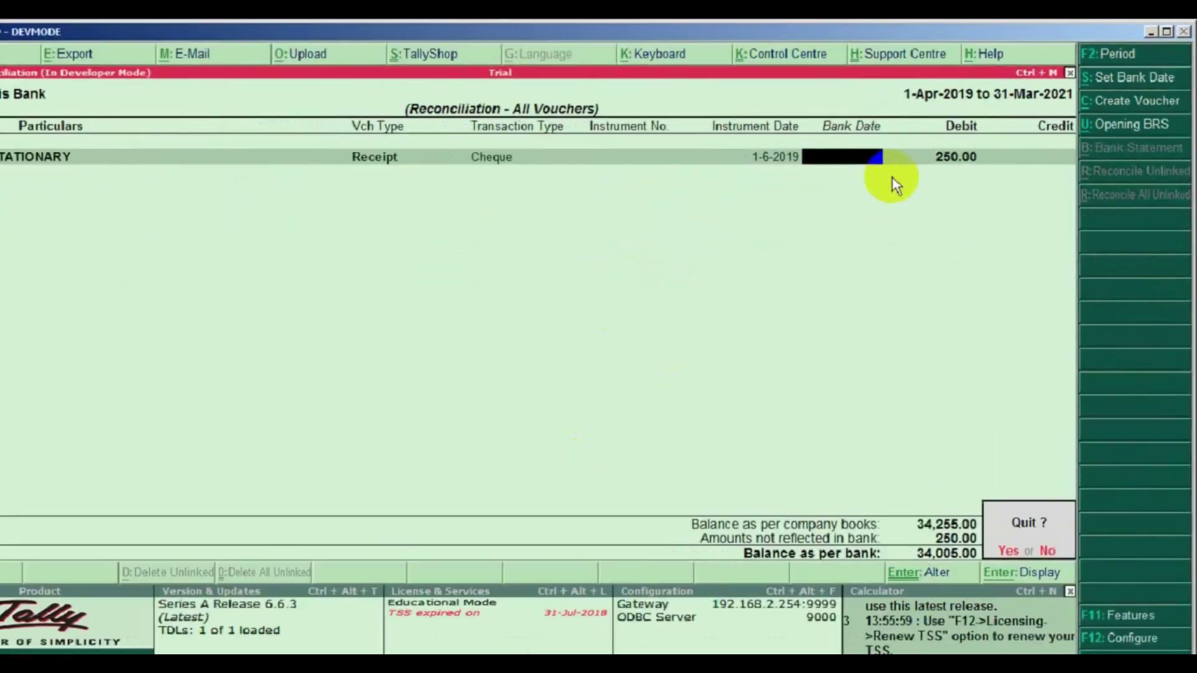
key("Escape")
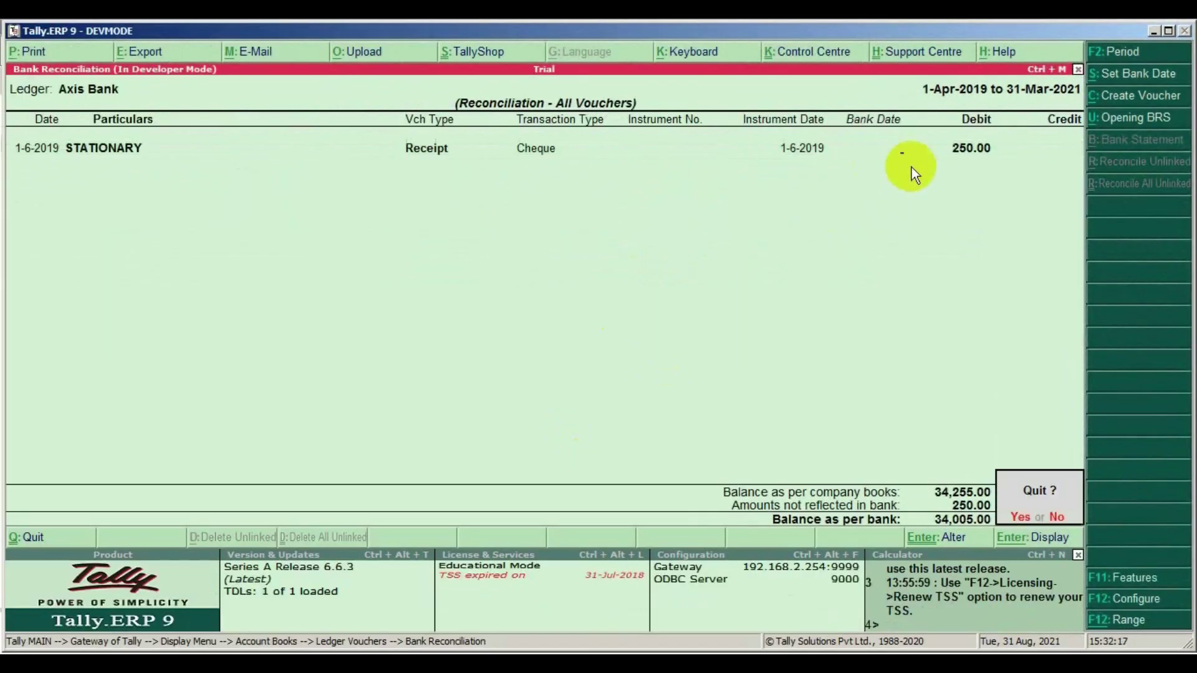